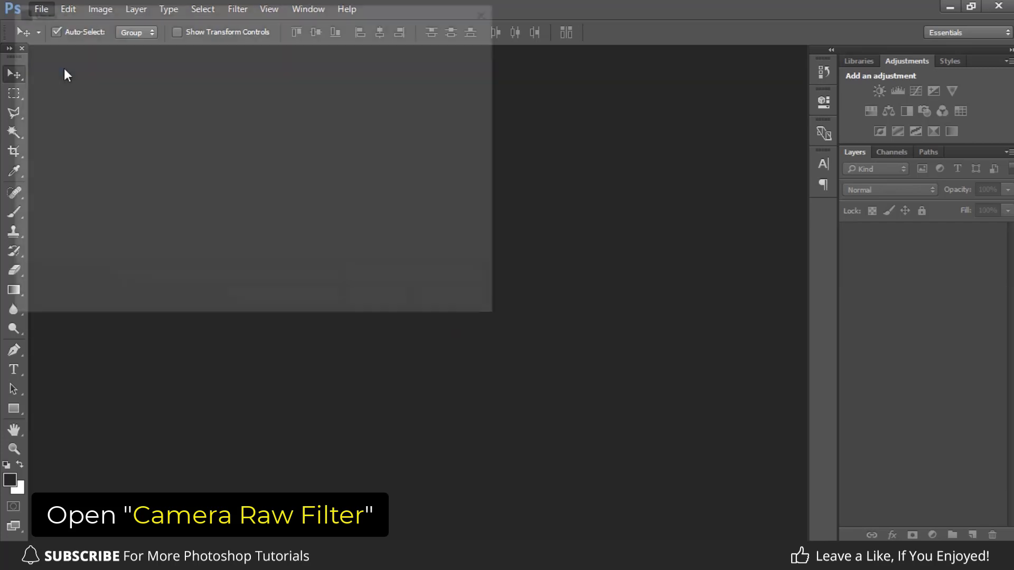
- Open the portrait JPEG of the woman in red from the img folder using the Camera Raw file format
left_click(344, 131)
left_click(368, 283)
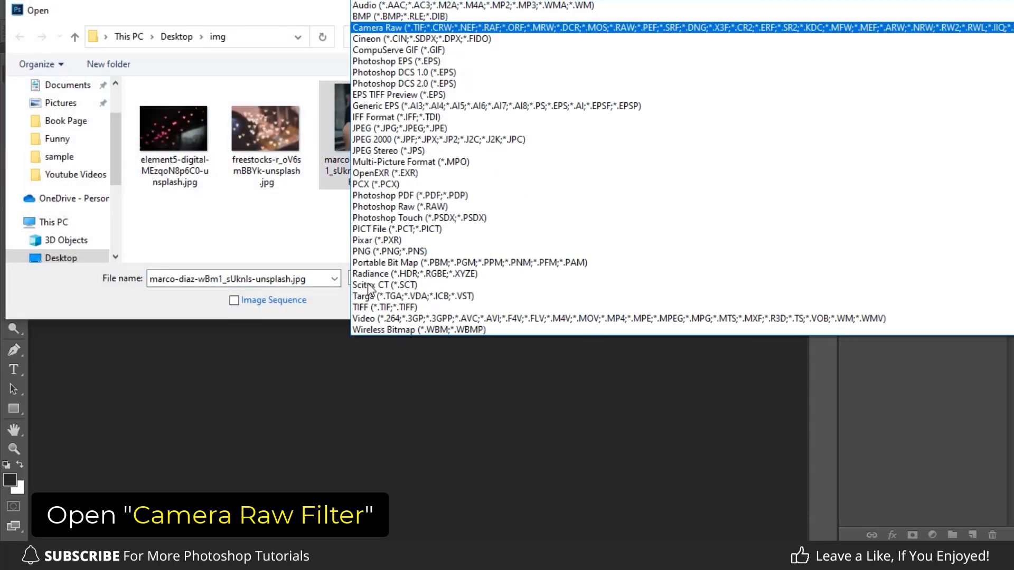
left_click(380, 30)
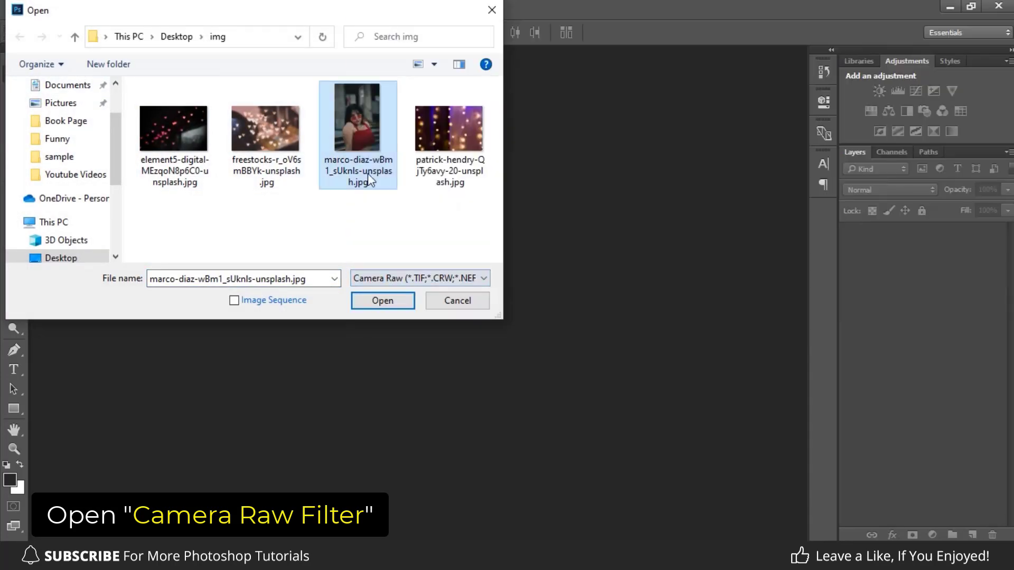
left_click(381, 305)
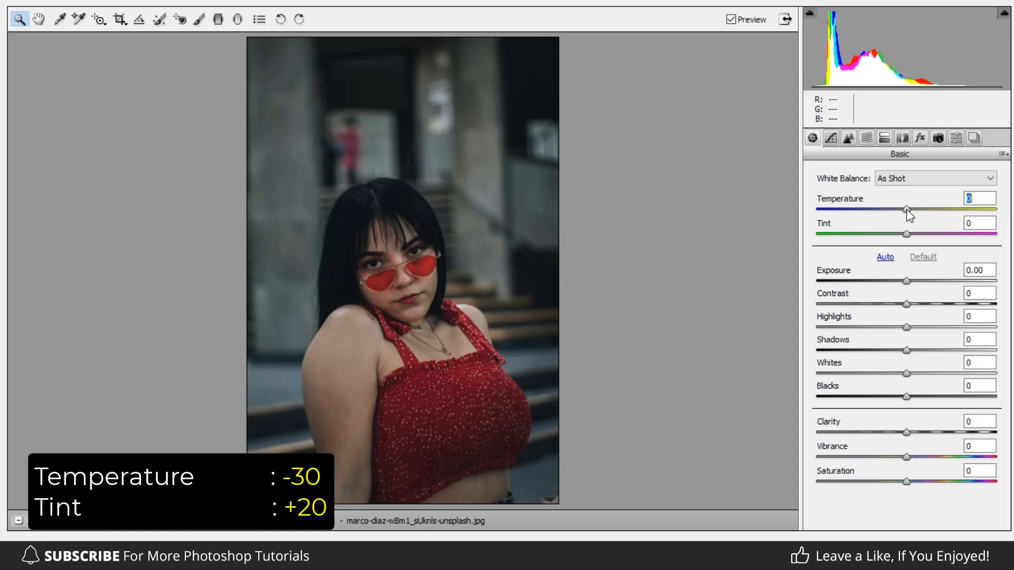
- Set the photo's white balance to Temperature -30 and Tint +20, and raise Exposure to +0.50
left_click_drag(906, 210, 879, 211)
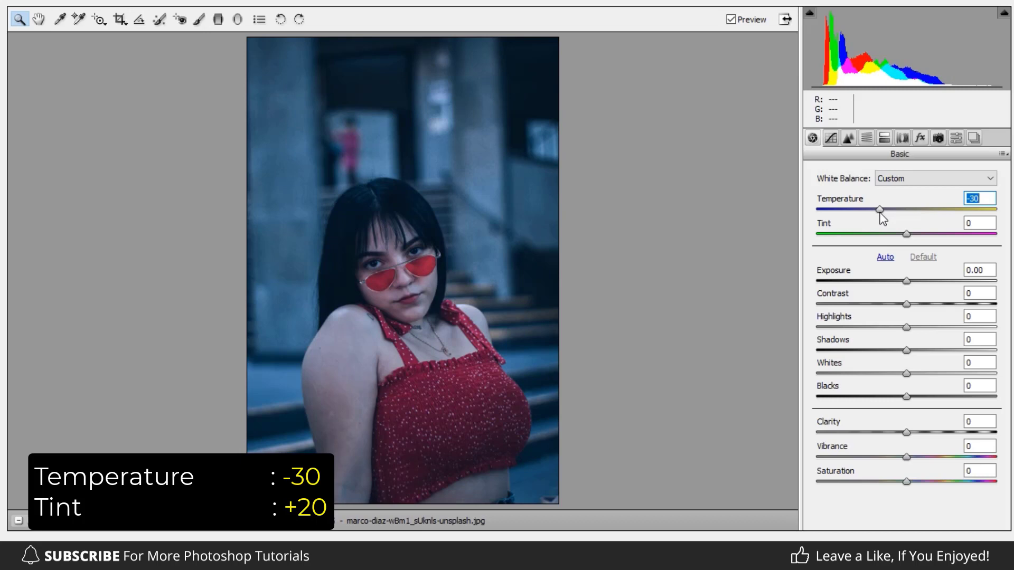
left_click_drag(908, 236, 929, 240)
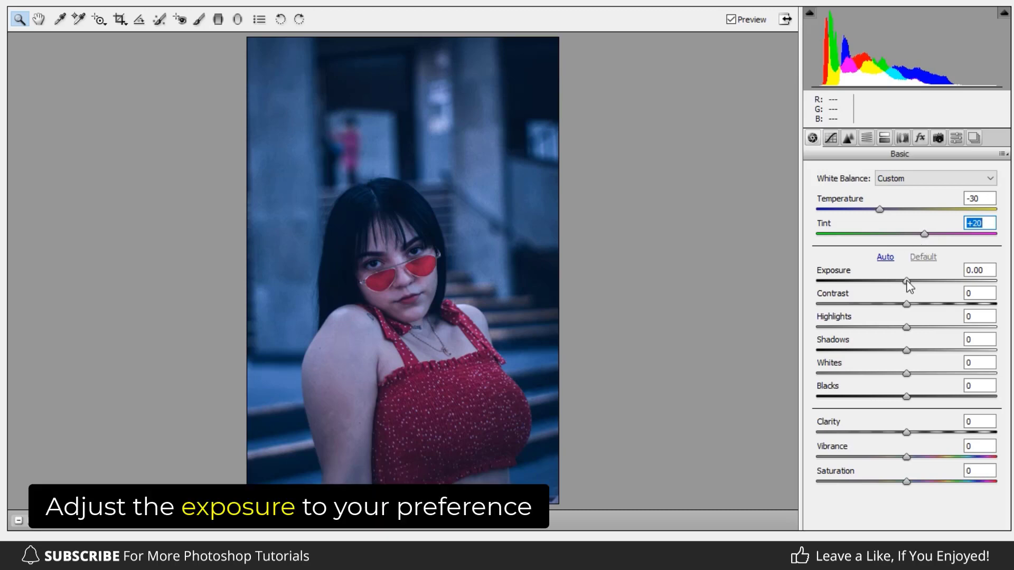
mouse_move(908, 285)
left_mouse_down()
mouse_move(928, 285)
mouse_move(917, 283)
left_mouse_up()
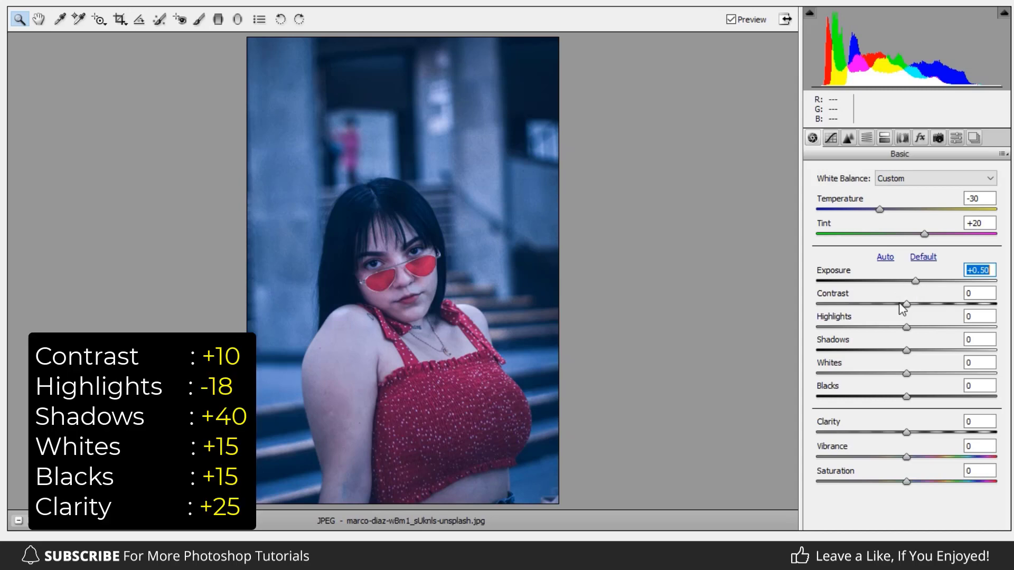
- Adjust the basic tones to Contrast +10, Highlights -18, Shadows +40, Whites +15 and Blacks +15
left_click_drag(906, 304, 915, 304)
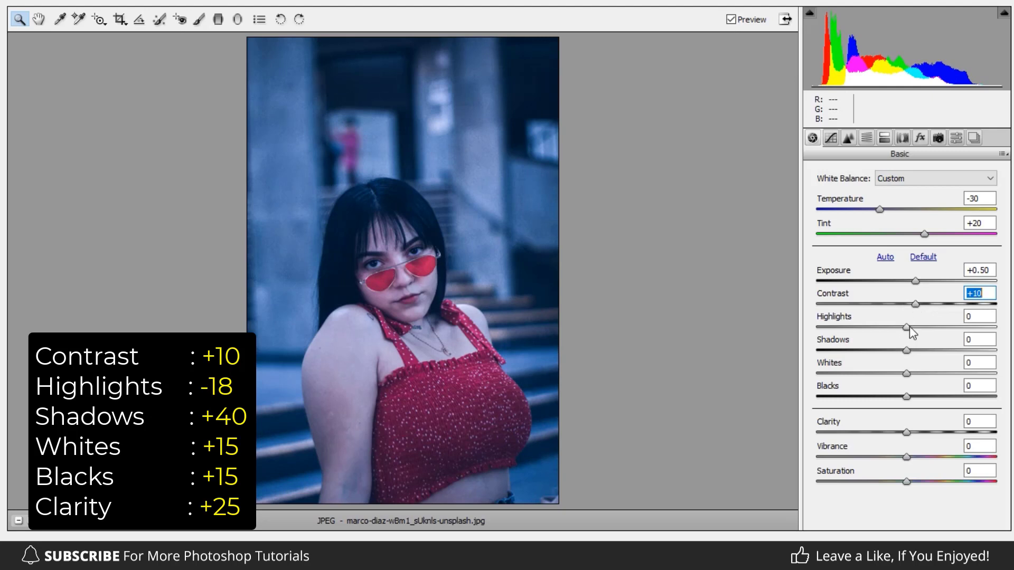
left_click_drag(905, 328, 890, 328)
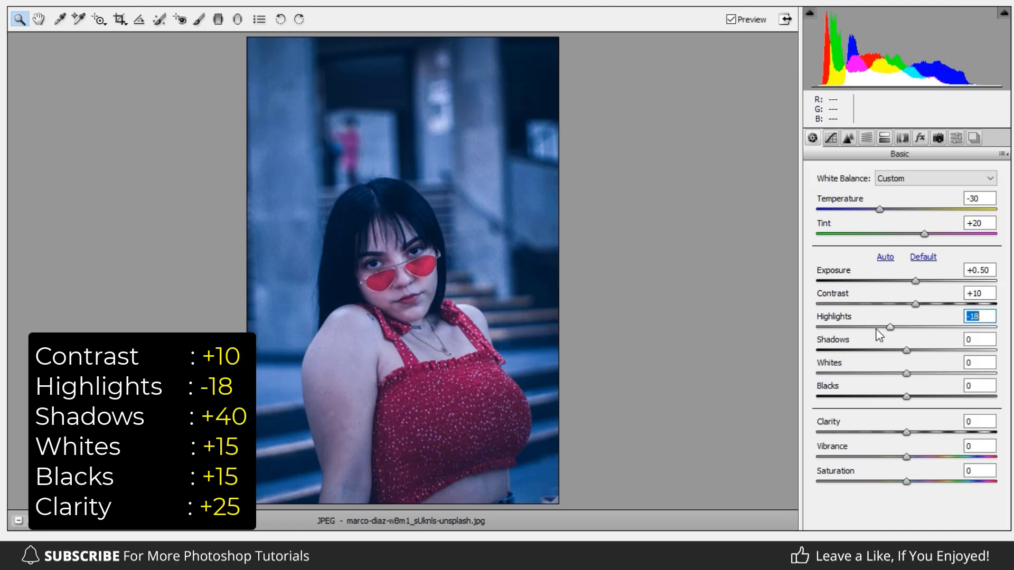
left_click_drag(906, 350, 944, 363)
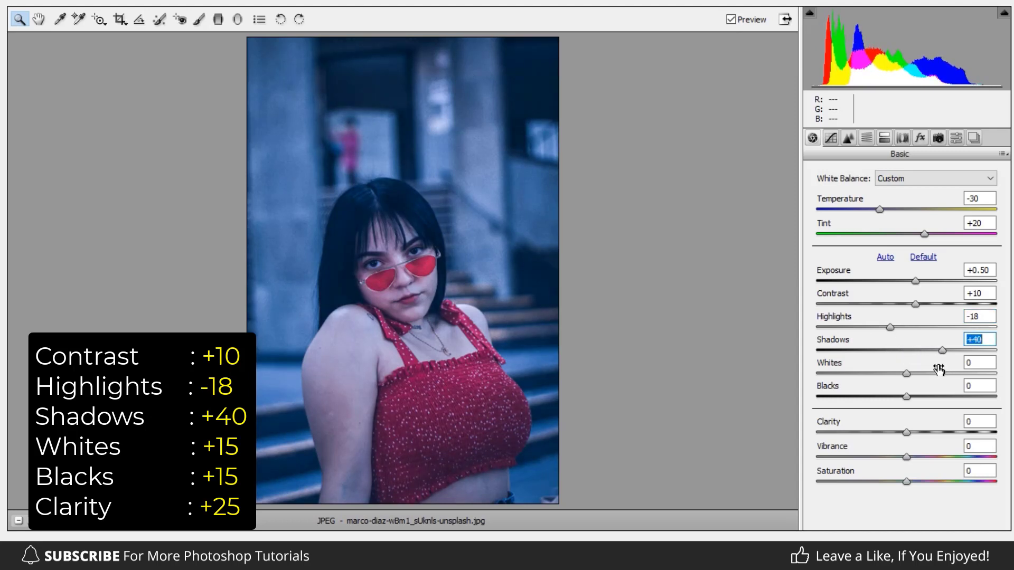
left_click_drag(907, 373, 924, 400)
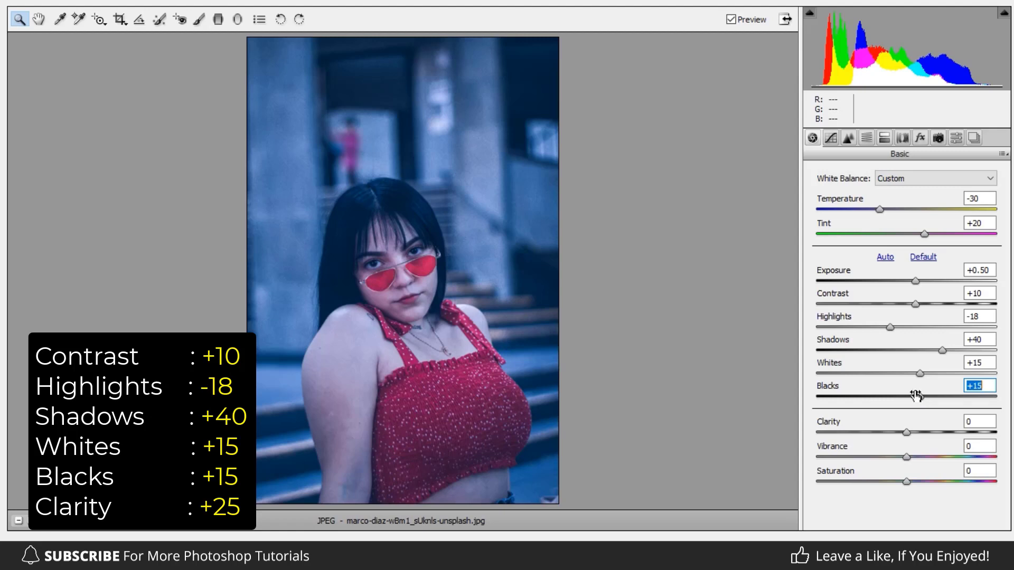
- In Camera Calibration, set the primary hues to Red +25, Green +25 and Blue -50
left_click(937, 139)
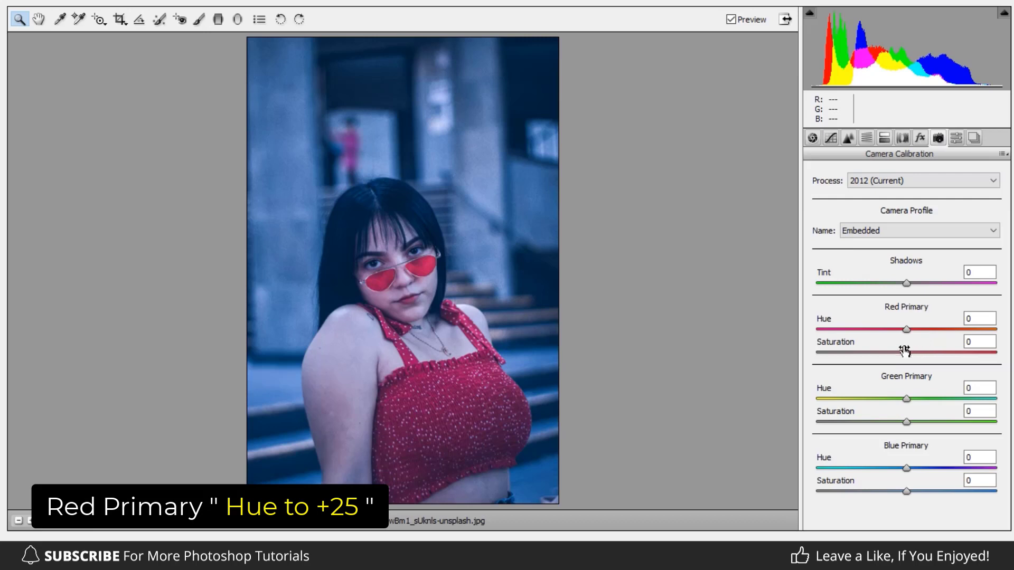
left_click_drag(906, 330, 926, 348)
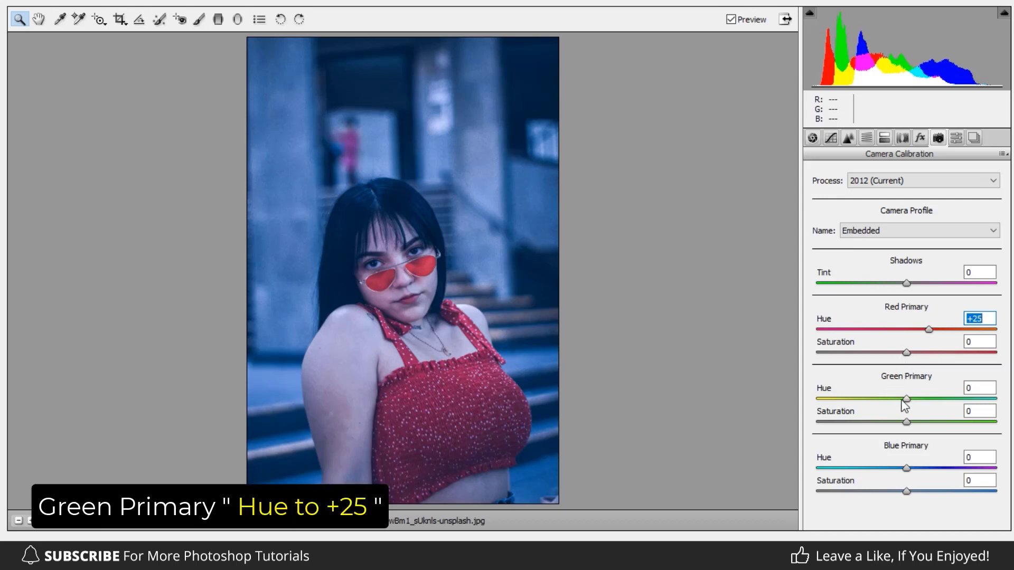
left_click_drag(906, 399, 933, 403)
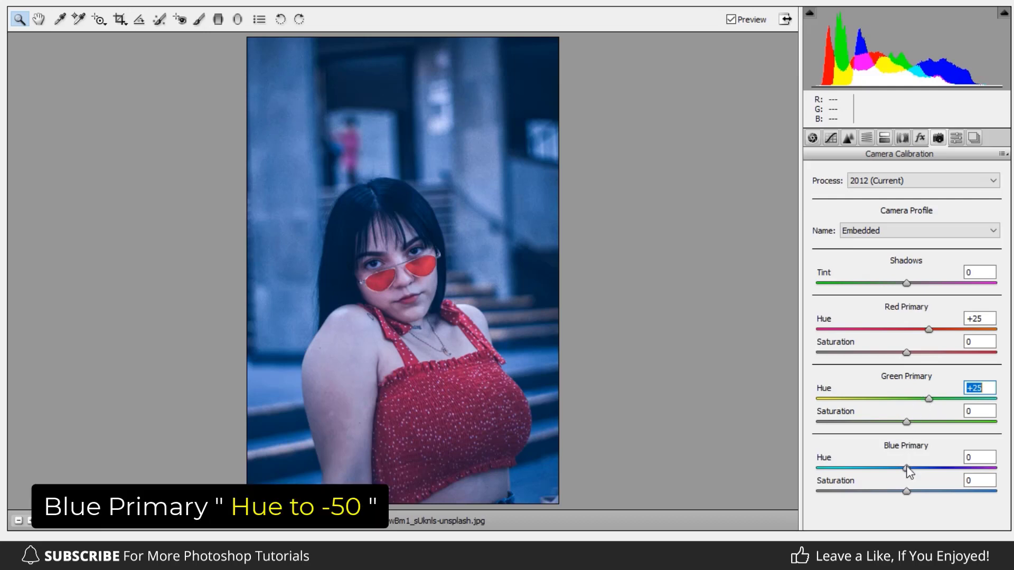
left_click_drag(907, 470, 860, 468)
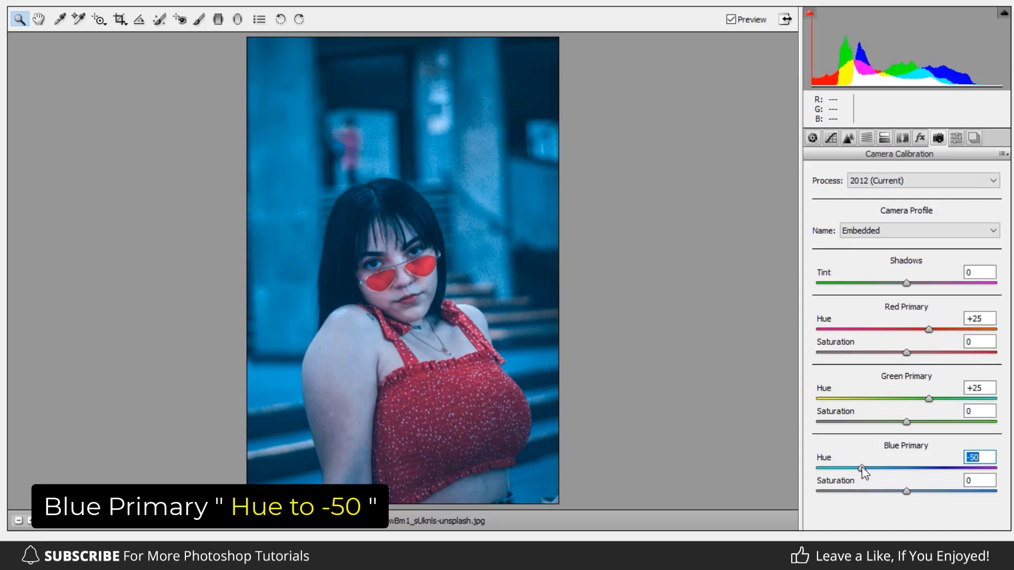
- In the HSL adjustments, set the Blues hue to -30 and the Blues saturation to -13
left_click(866, 139)
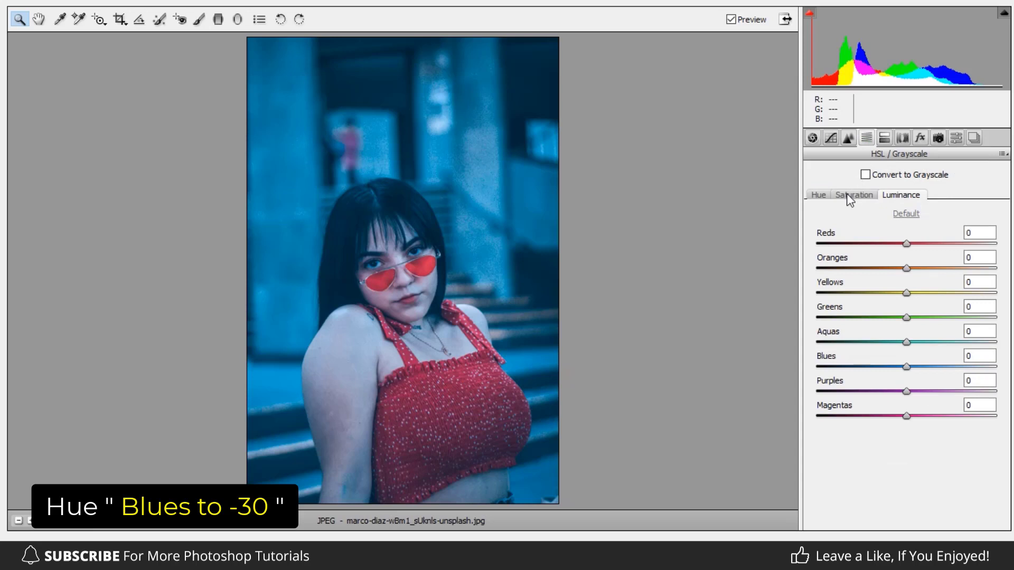
left_click(819, 196)
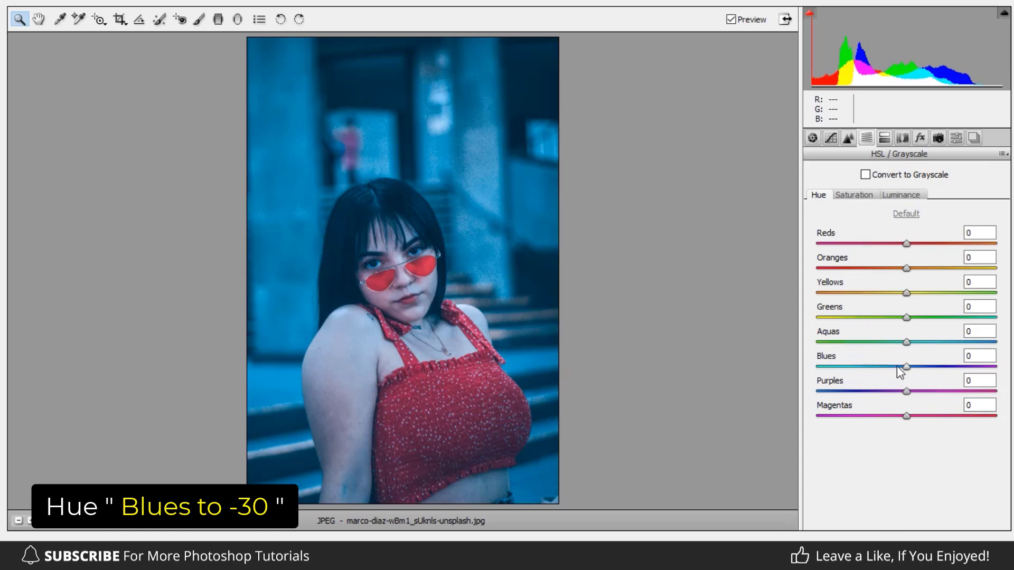
left_click_drag(905, 366, 879, 366)
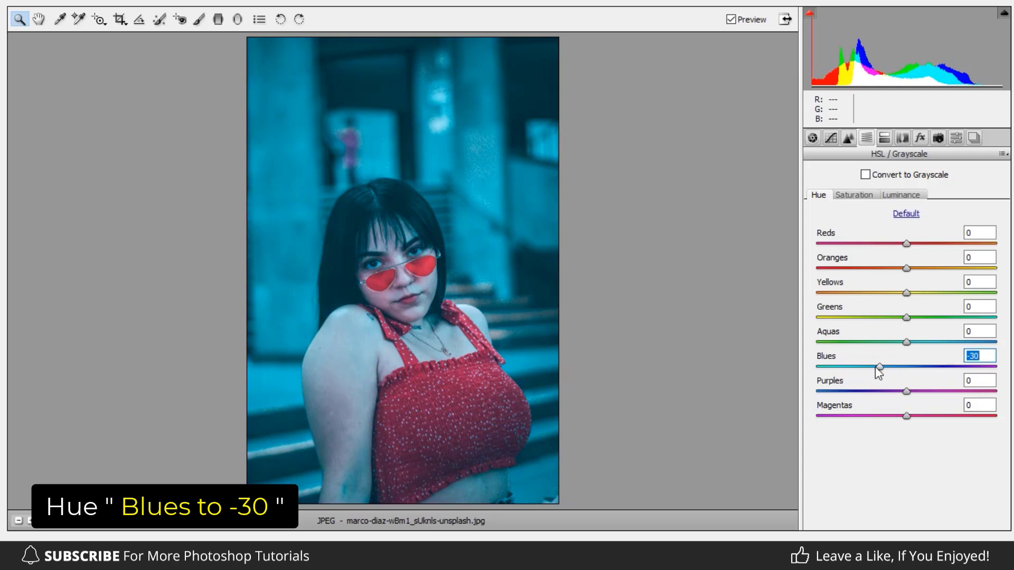
left_click(852, 195)
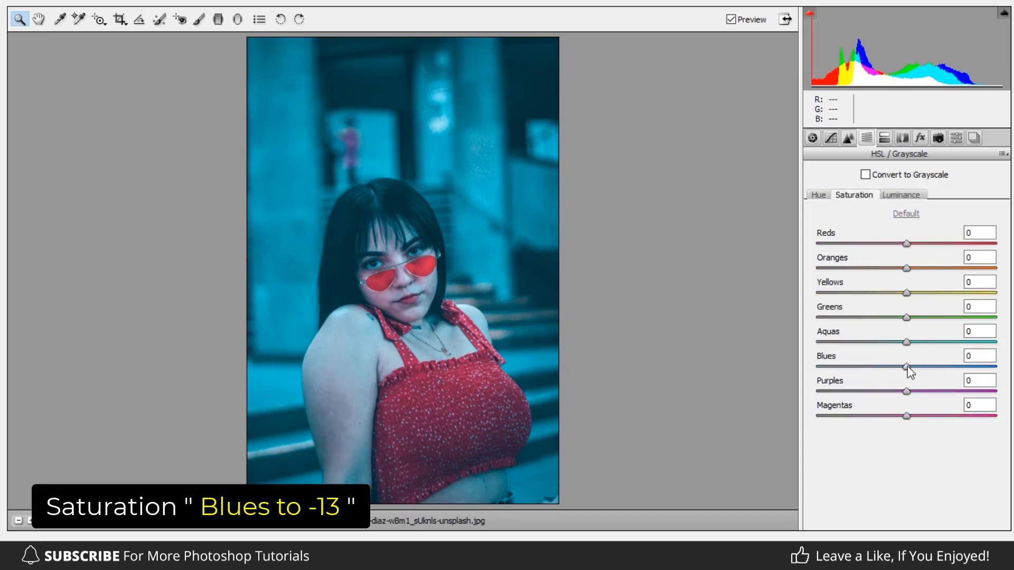
left_click_drag(906, 367, 896, 371)
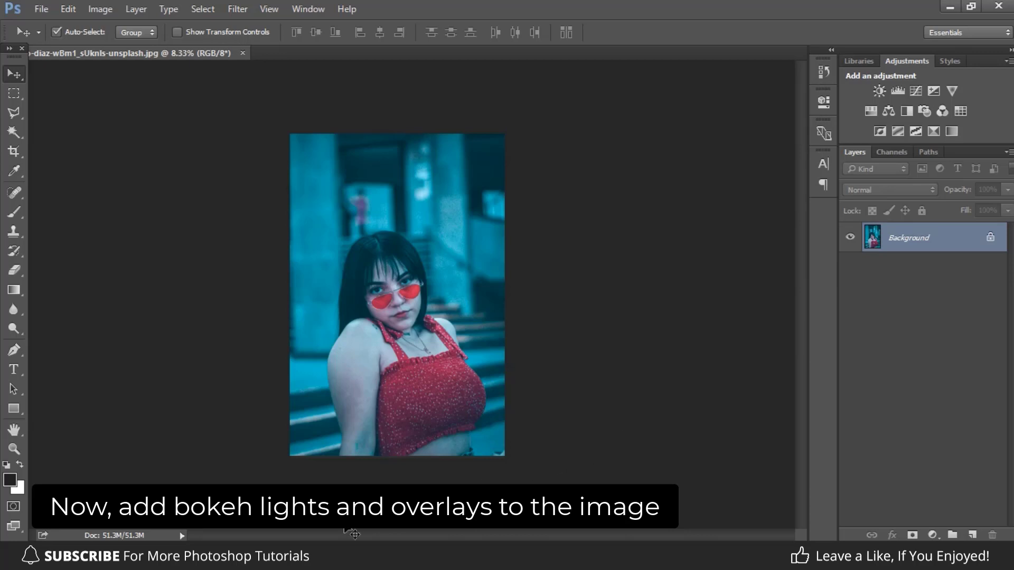
- Place the element5-digital heart bokeh image from the img folder over the portrait and scale it to about 22.7%
left_click(245, 554)
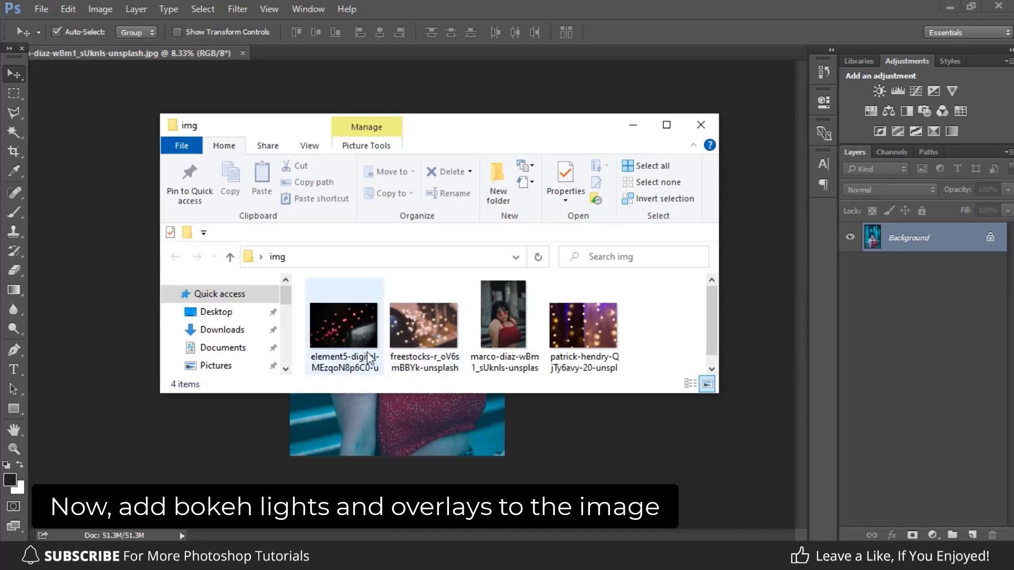
left_click_drag(343, 327, 375, 426)
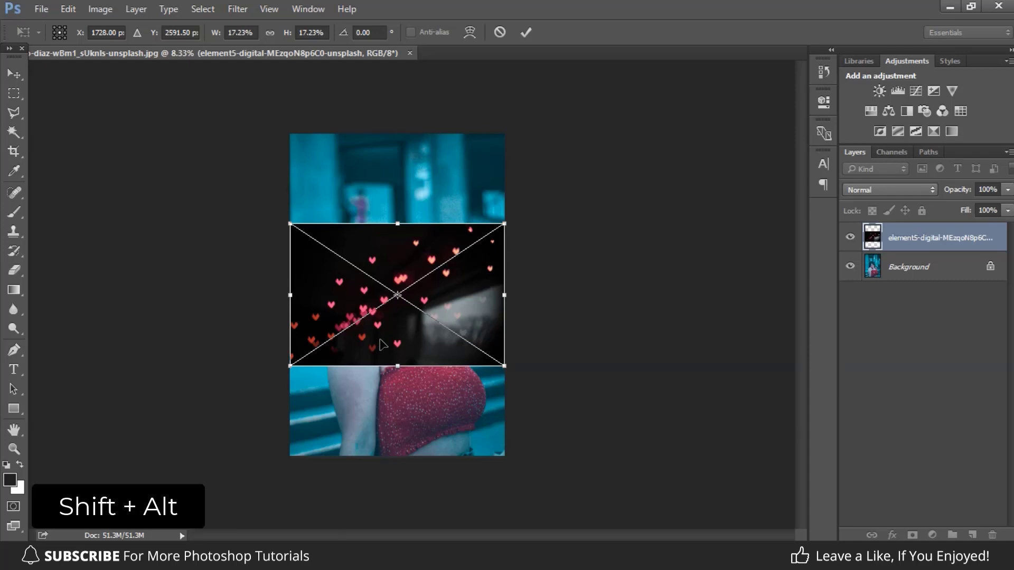
left_click_drag(504, 223, 545, 209)
mouse_move(471, 275)
left_mouse_down()
mouse_move(501, 255)
mouse_move(468, 287)
left_mouse_up()
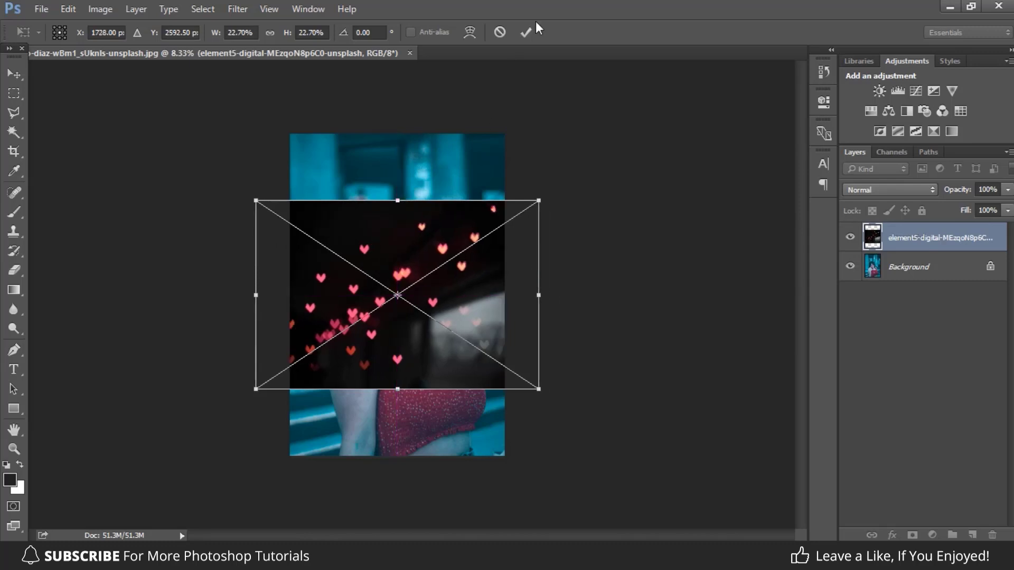
left_click(526, 32)
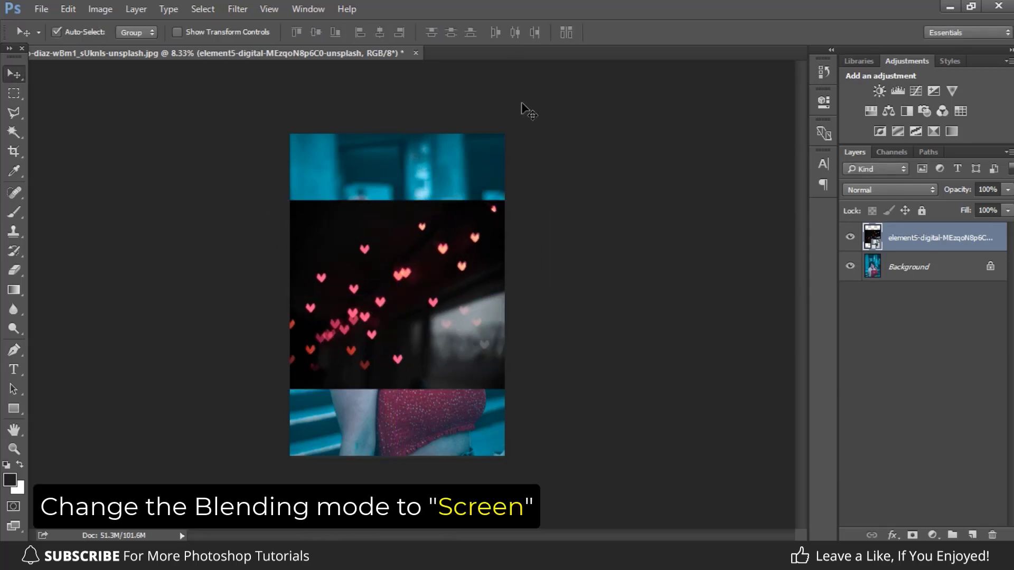
- Set the heart bokeh layer's blending mode to Screen and add a layer mask to it
left_click(864, 191)
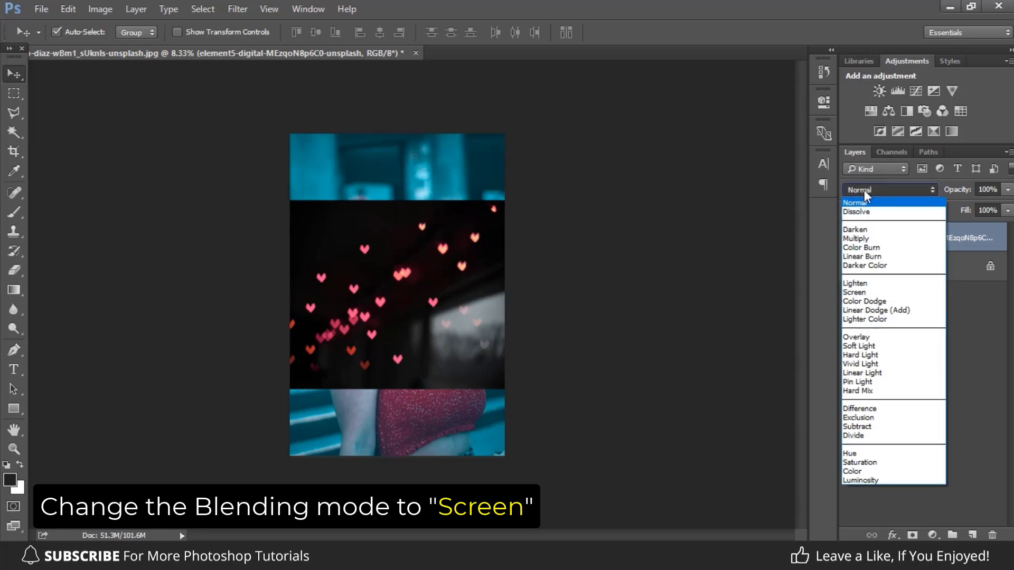
left_click(855, 293)
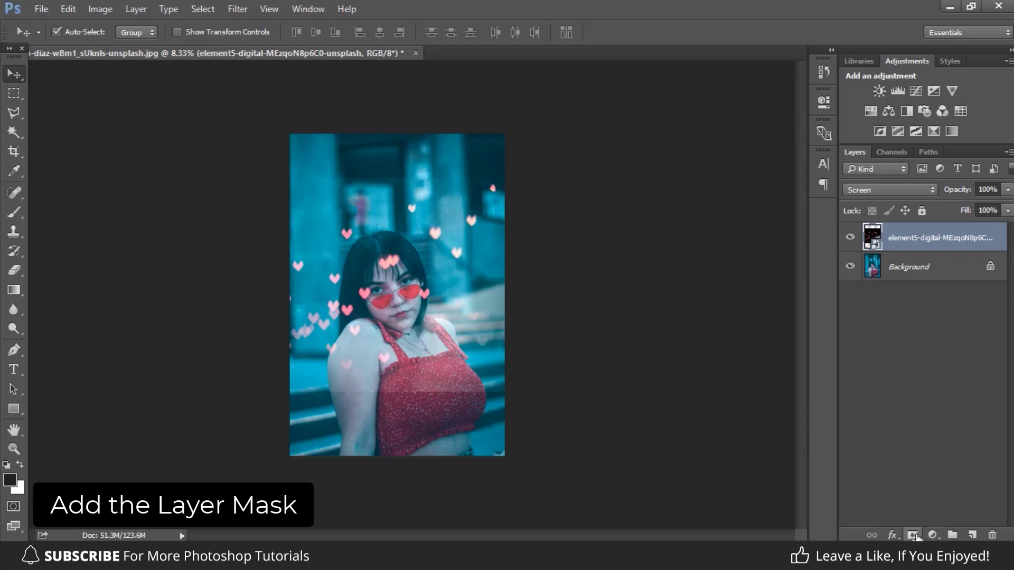
left_click(912, 535)
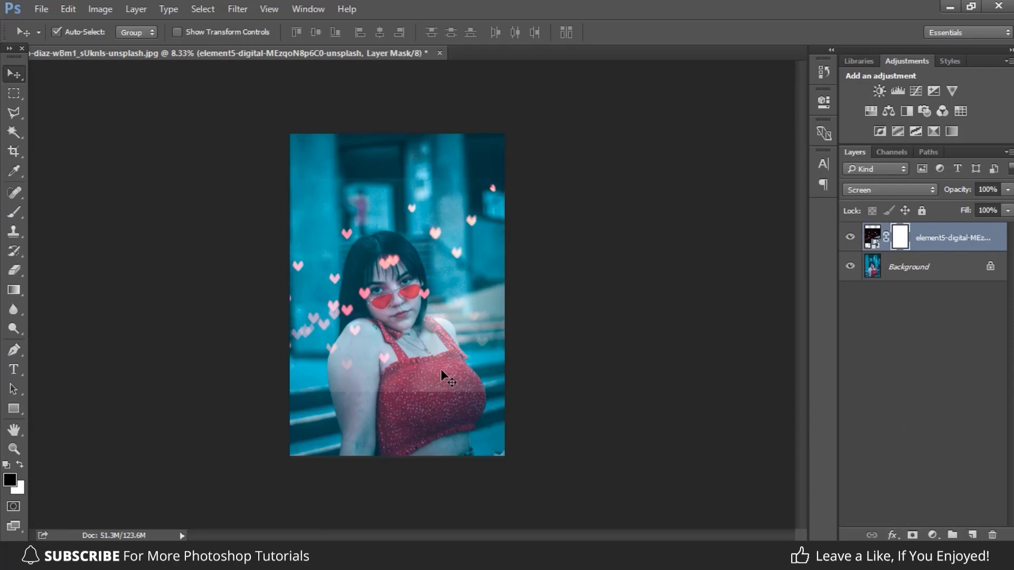
- Set up the Brush tool with a black foreground color and a soft round 600 px tip for painting on the mask
left_click_drag(14, 211, 50, 212)
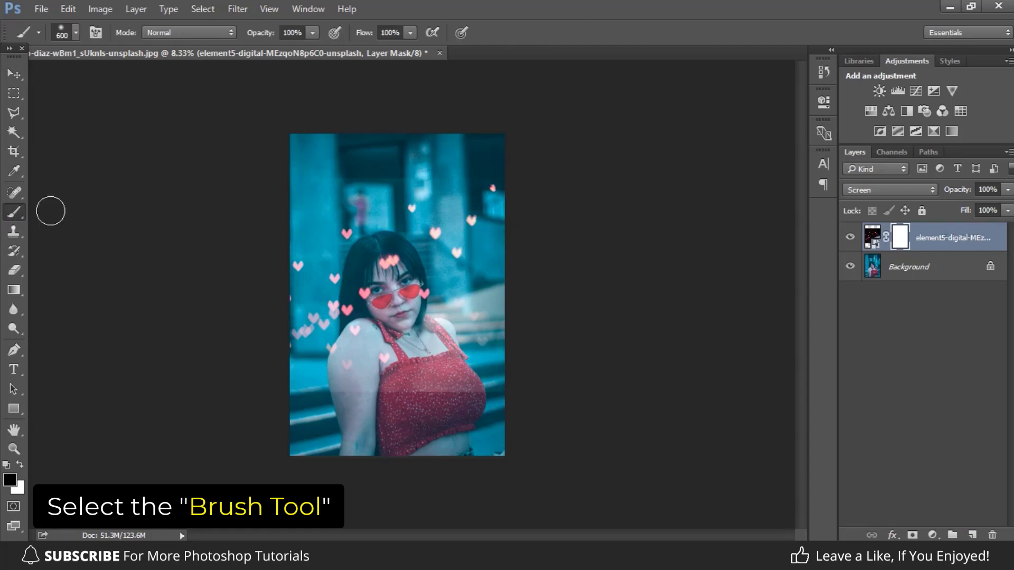
left_click(10, 481)
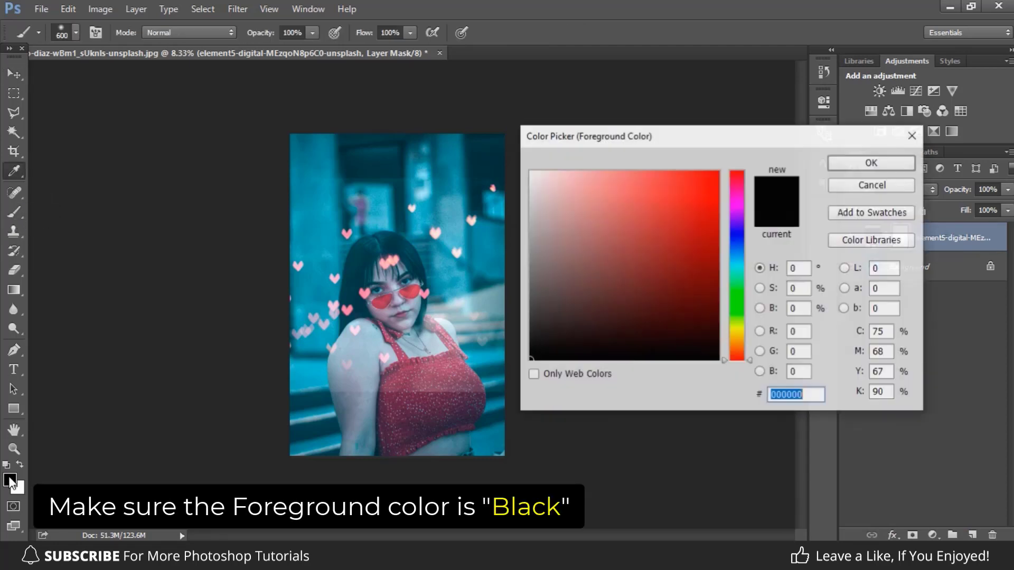
left_click(840, 162)
left_click(62, 32)
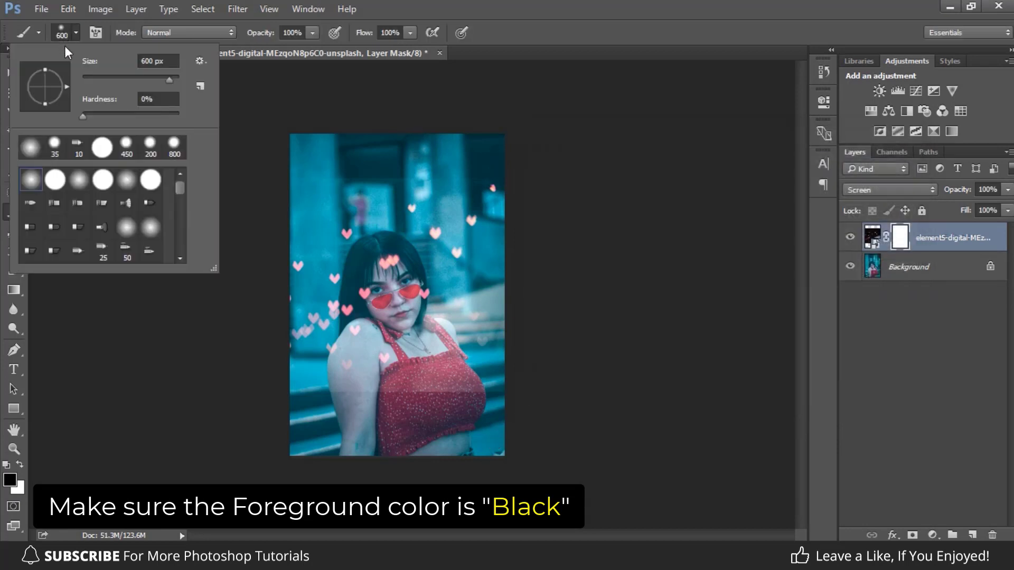
left_click(125, 182)
left_click(287, 33)
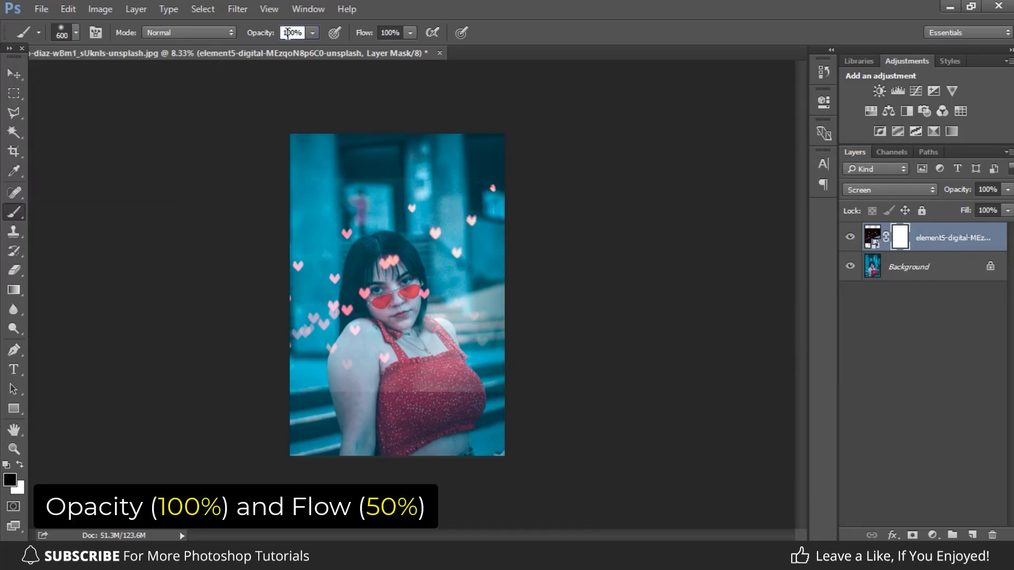